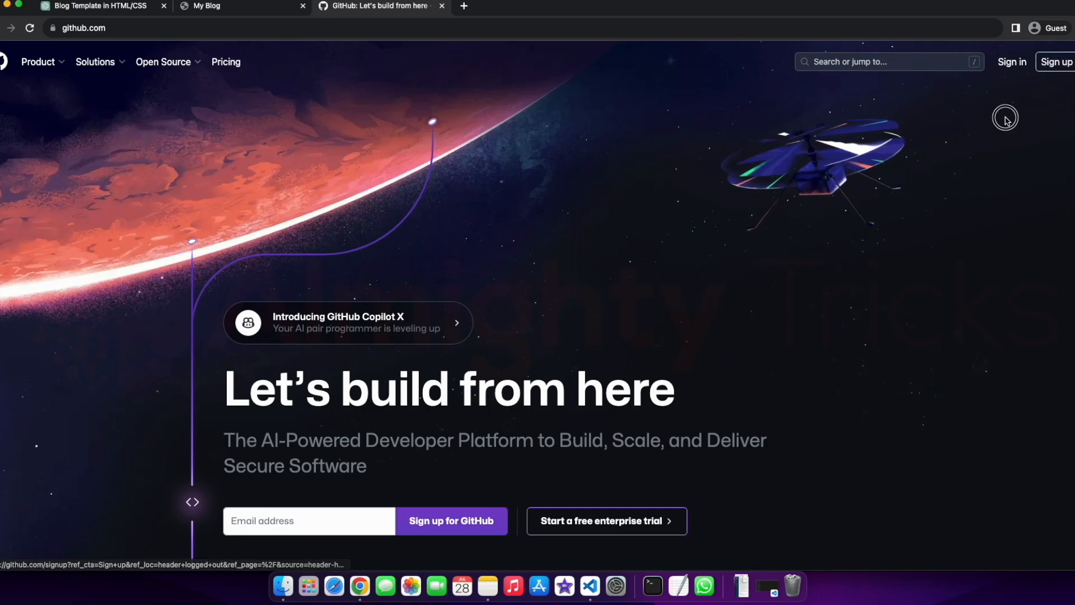
Sign in to the GitHub account and open the form for creating a new repository
left_click(1011, 63)
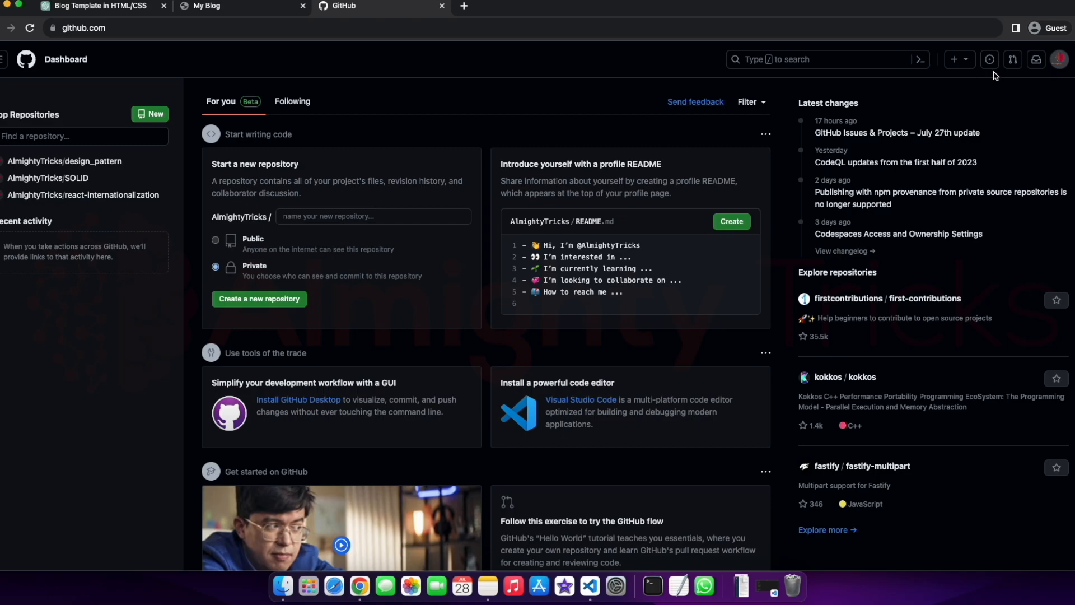
left_click(955, 65)
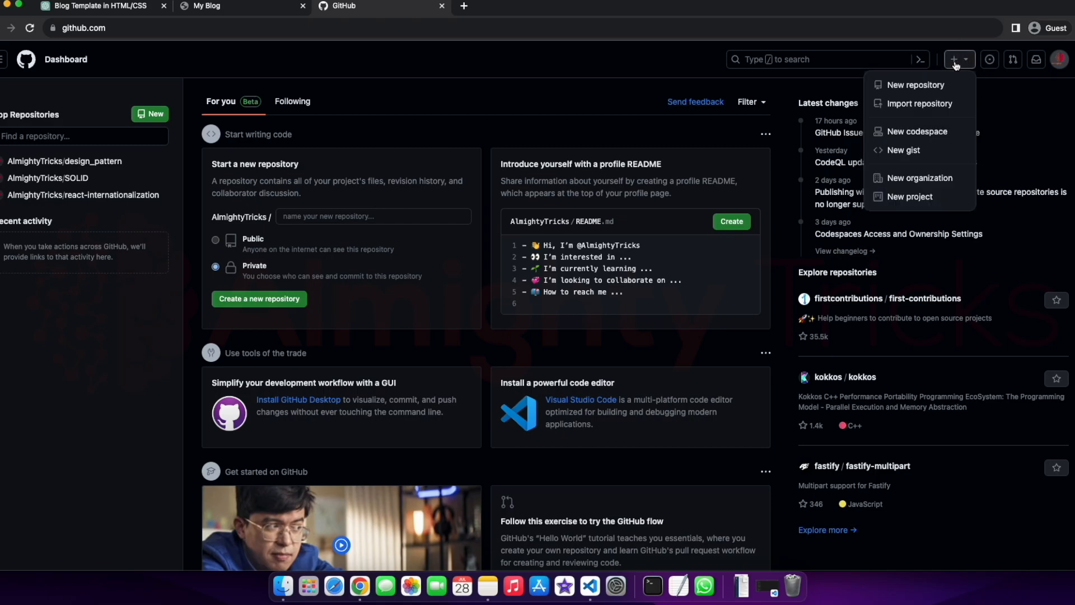
left_click(938, 88)
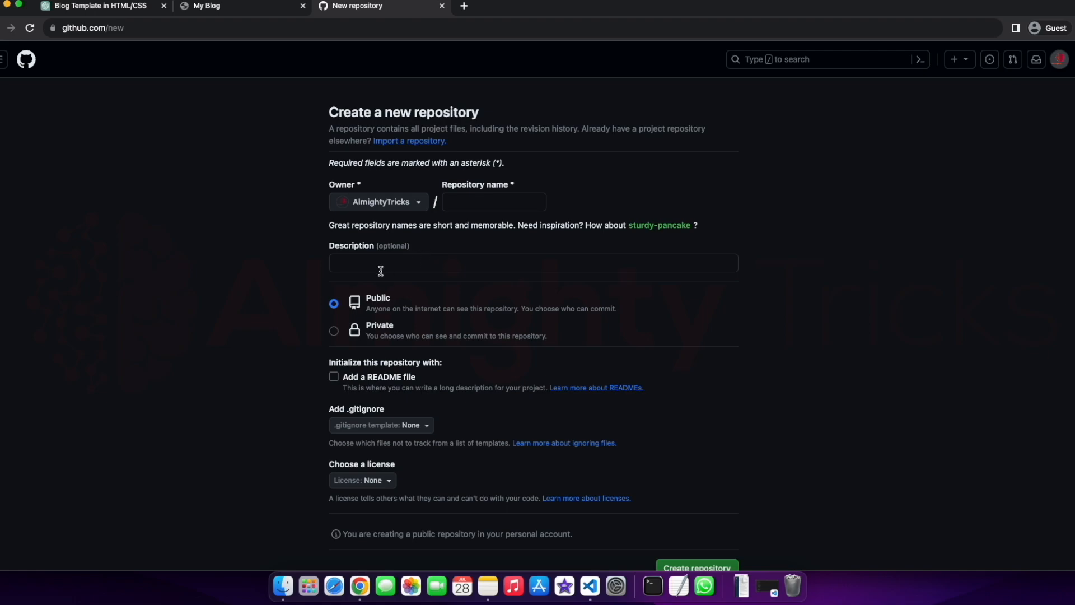
Create a public repository named blog, initialized with a README file
left_click(476, 202)
type("blog")
left_click(738, 209)
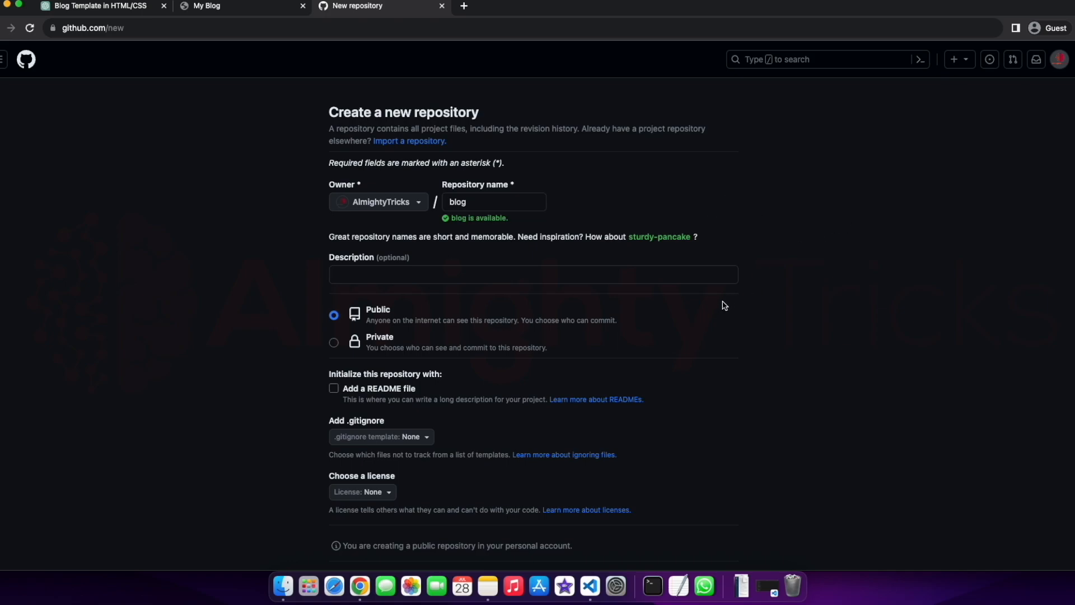
scroll(744, 316, "down", 1)
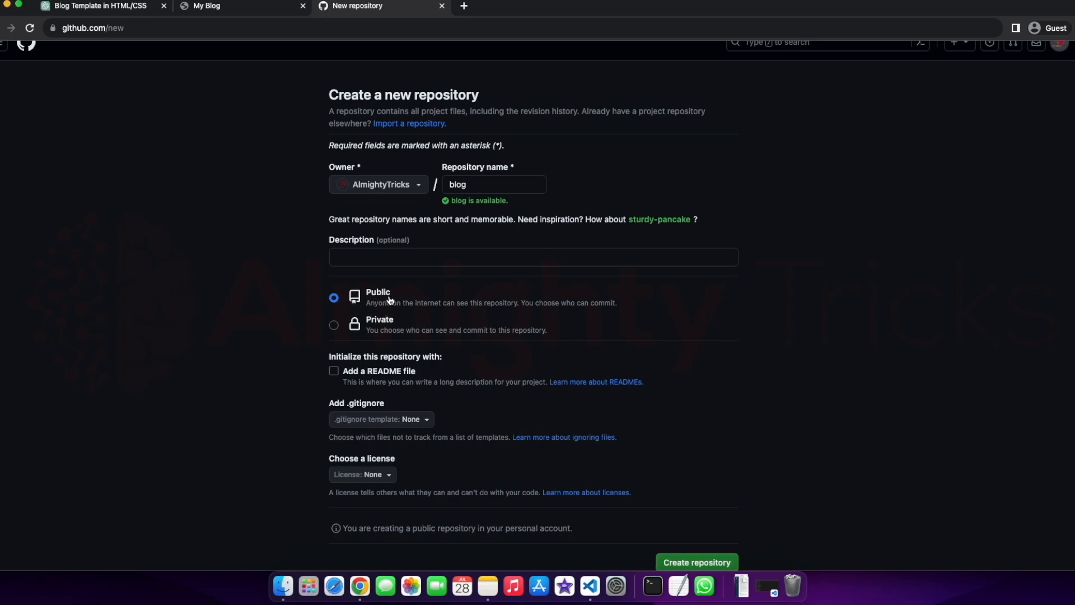
scroll(732, 319, "down", 1)
left_click(333, 353)
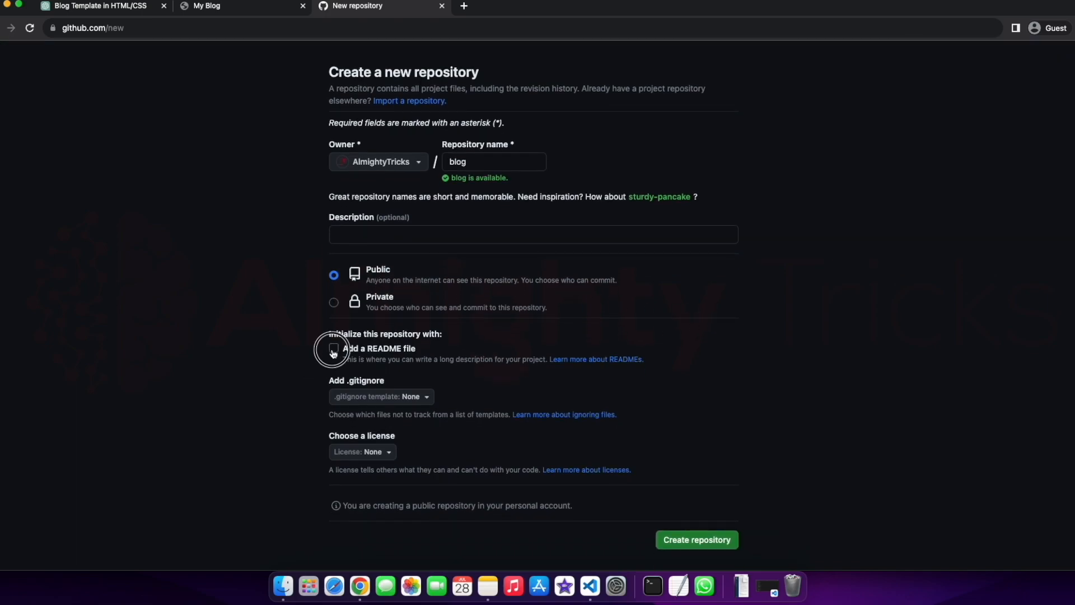
left_click(693, 554)
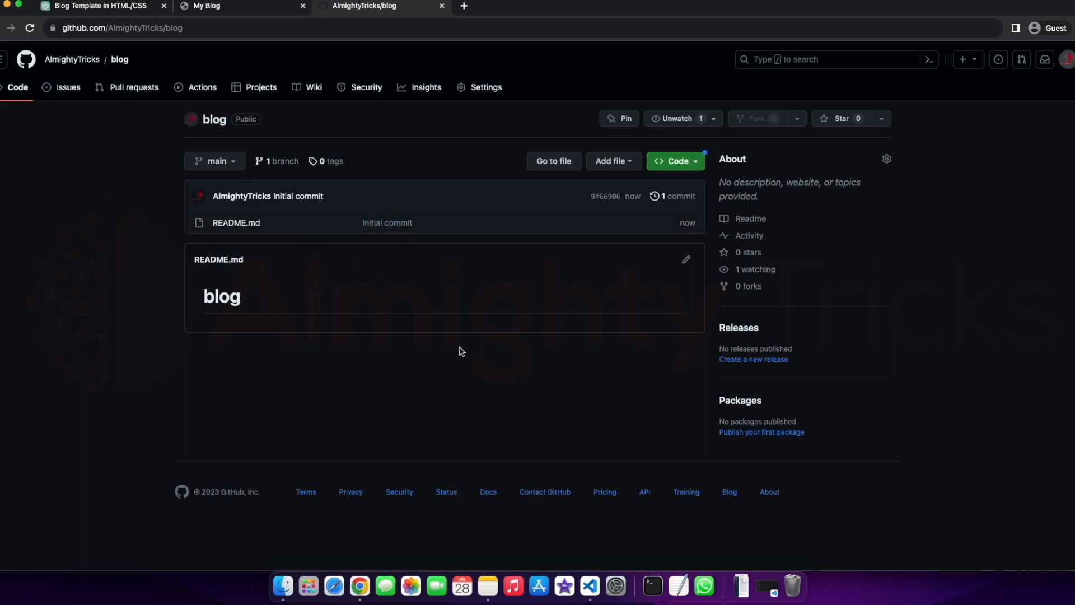
Choose index.html from the computer as a file to upload to the blog repository
left_click(613, 162)
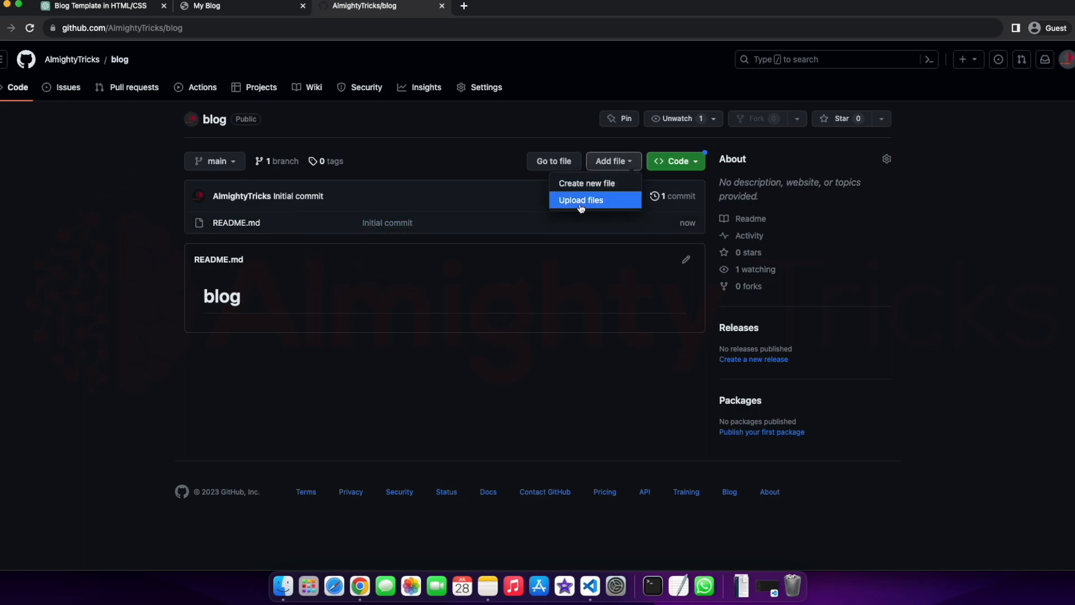
left_click(62, 353)
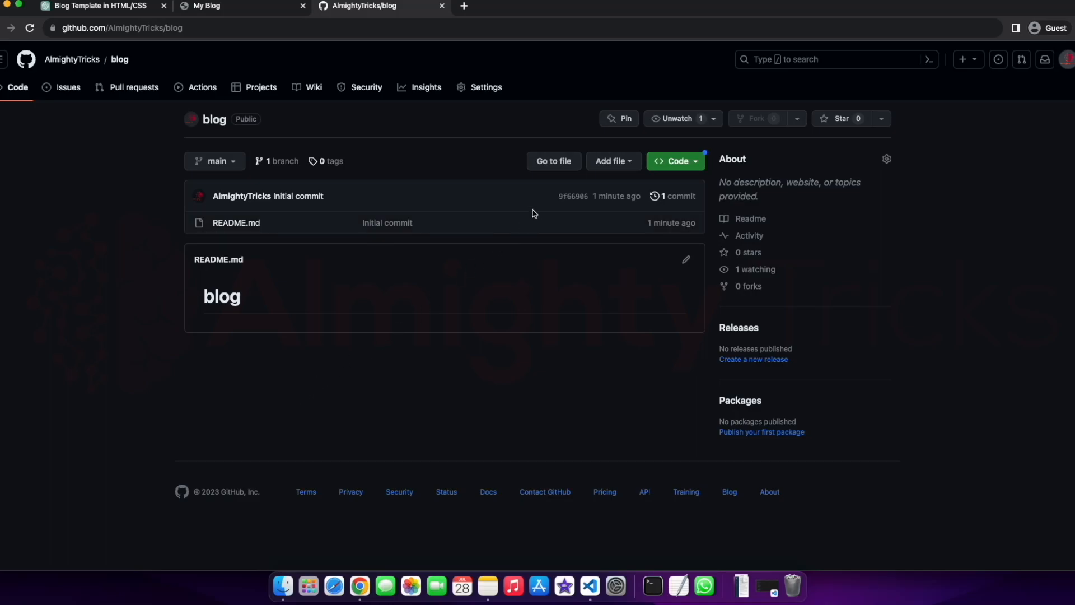
left_click(614, 165)
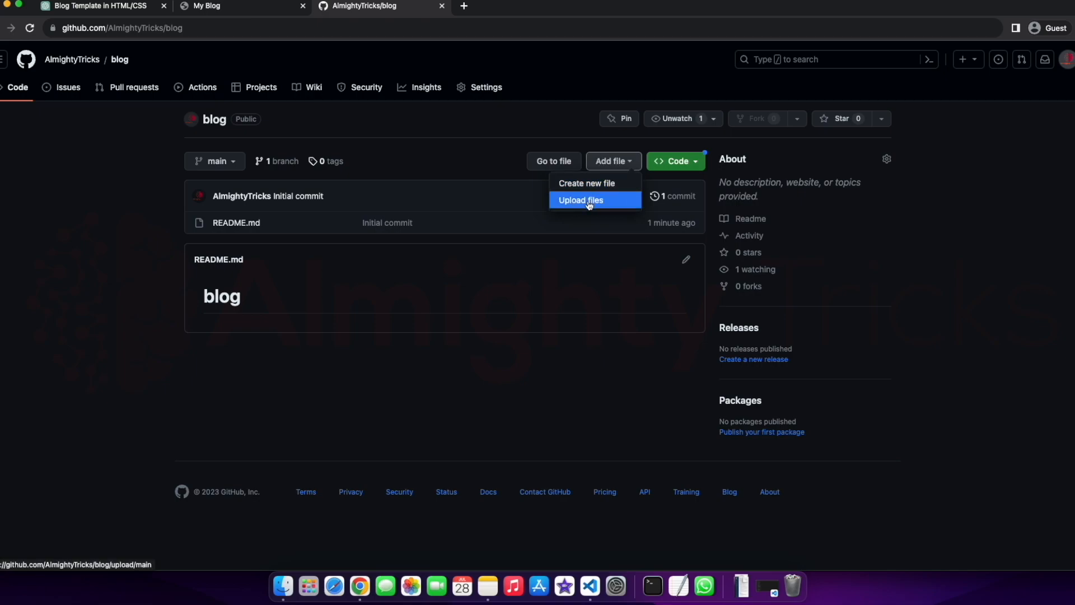
left_click(590, 202)
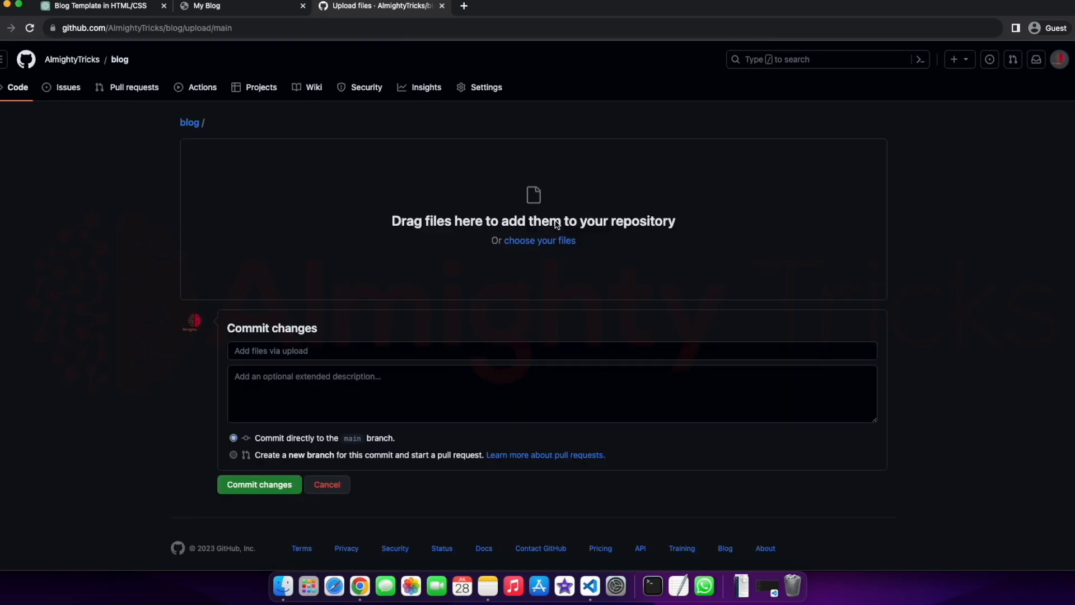
left_click(533, 241)
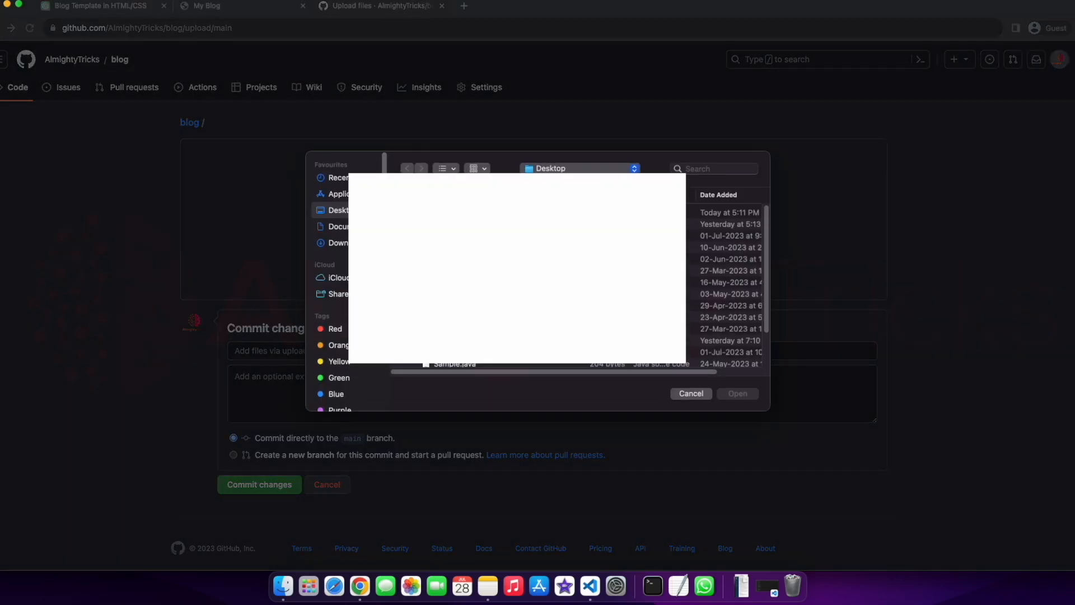
double_click(473, 216)
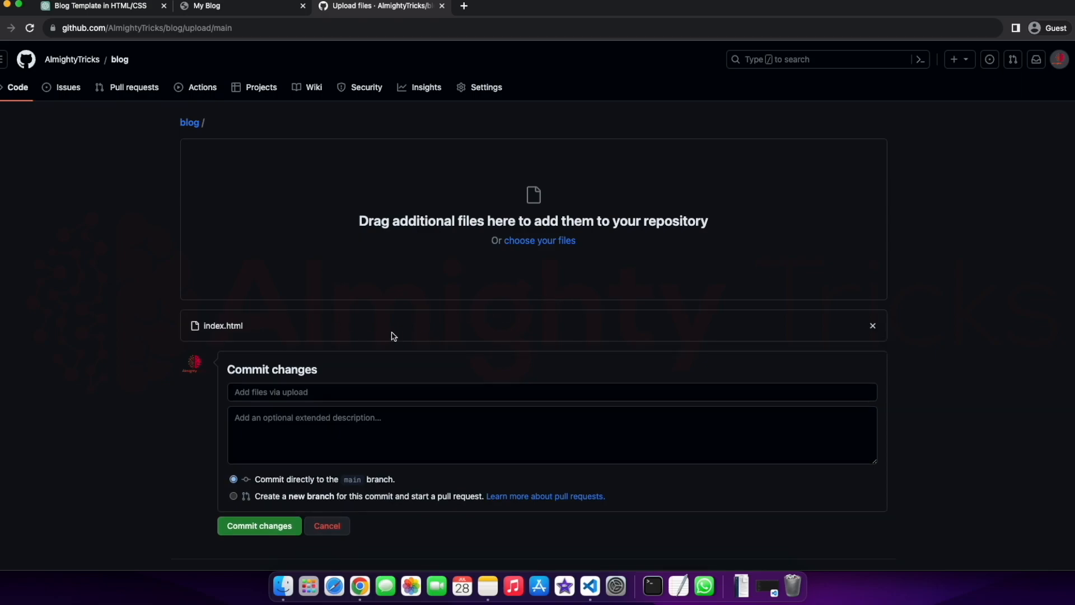
Commit the uploaded file directly to the main branch with the message "Index.html added"
scroll(175, 392, "down", 1)
left_click(317, 373)
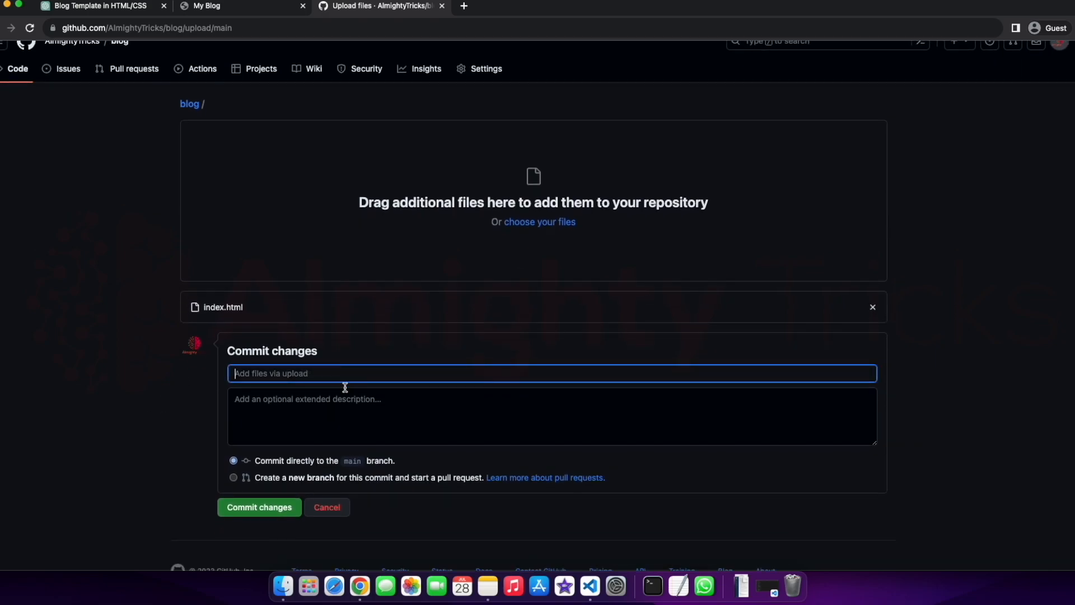
type("Index.html added")
left_click(265, 513)
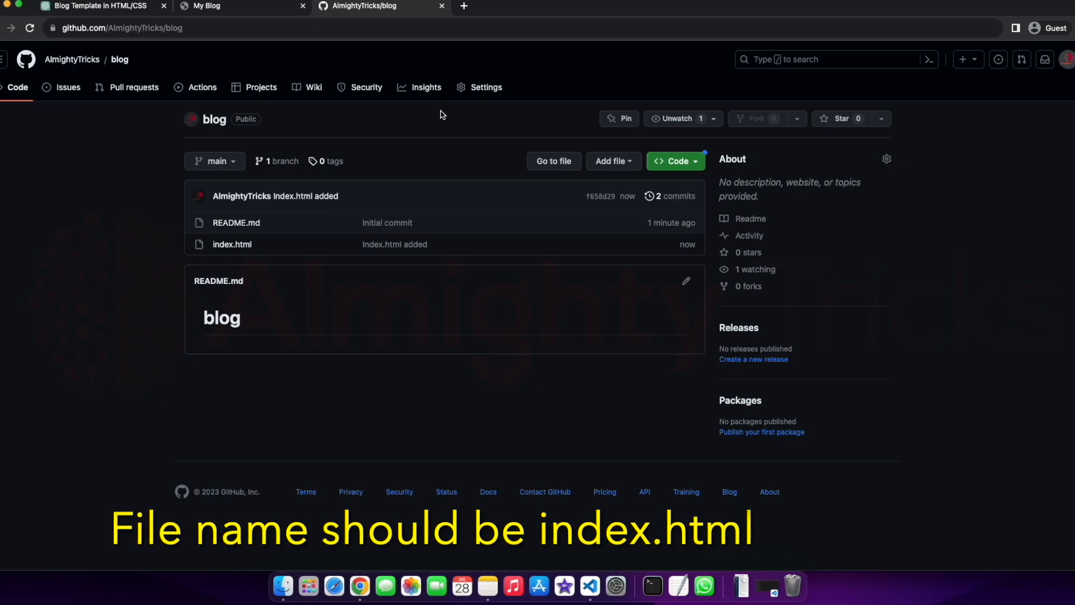
Enable GitHub Pages in the repository settings, deploying from the main branch with the / (root) folder, and save
left_click(485, 89)
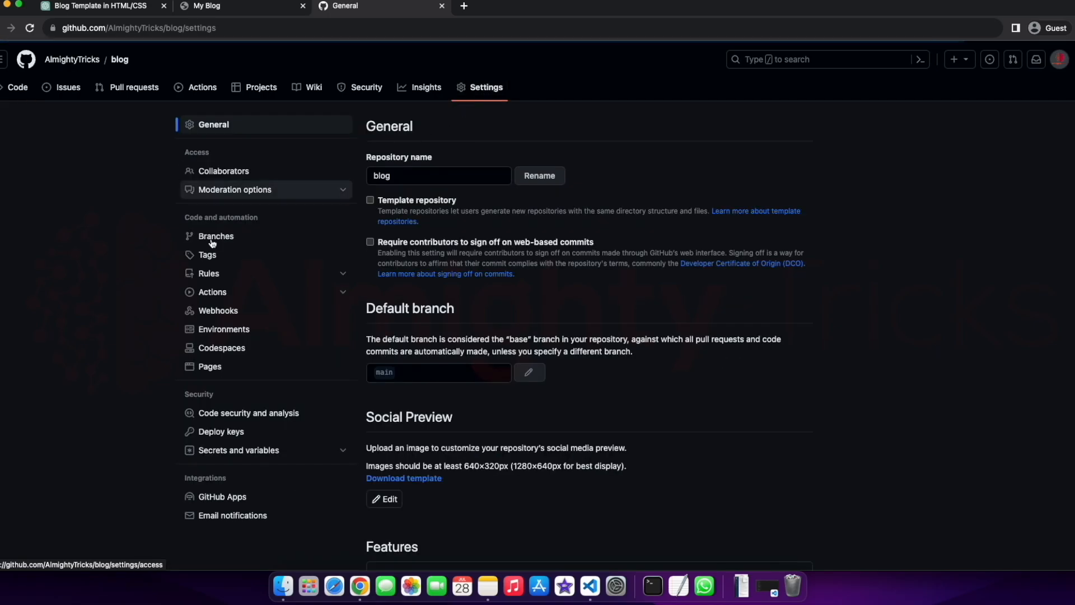
scroll(185, 356, "down", 1)
left_click(212, 354)
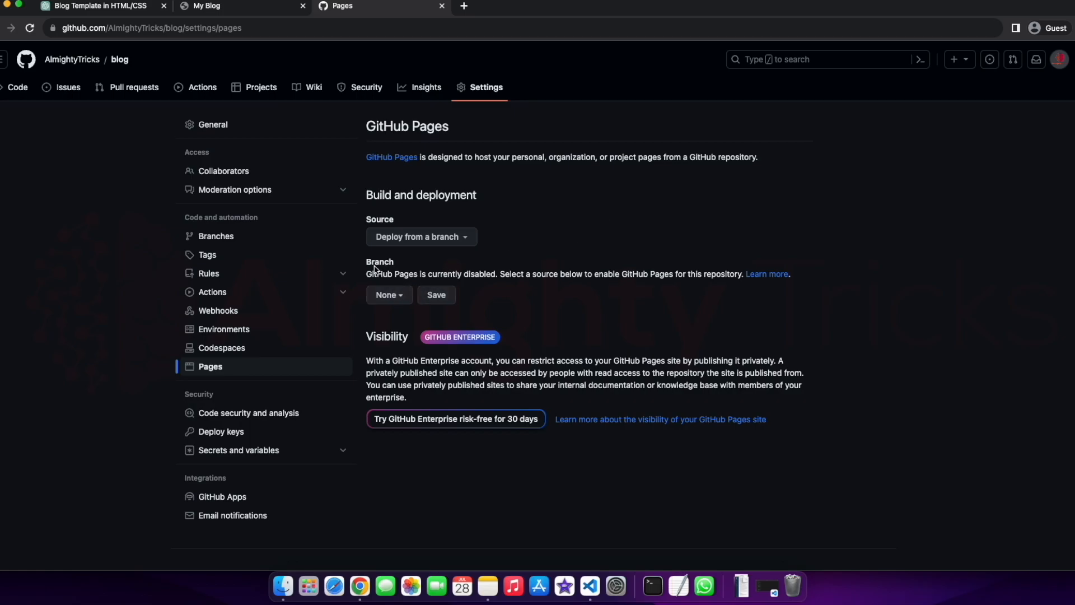
left_click_drag(368, 264, 408, 269)
left_click(543, 252)
left_click(389, 297)
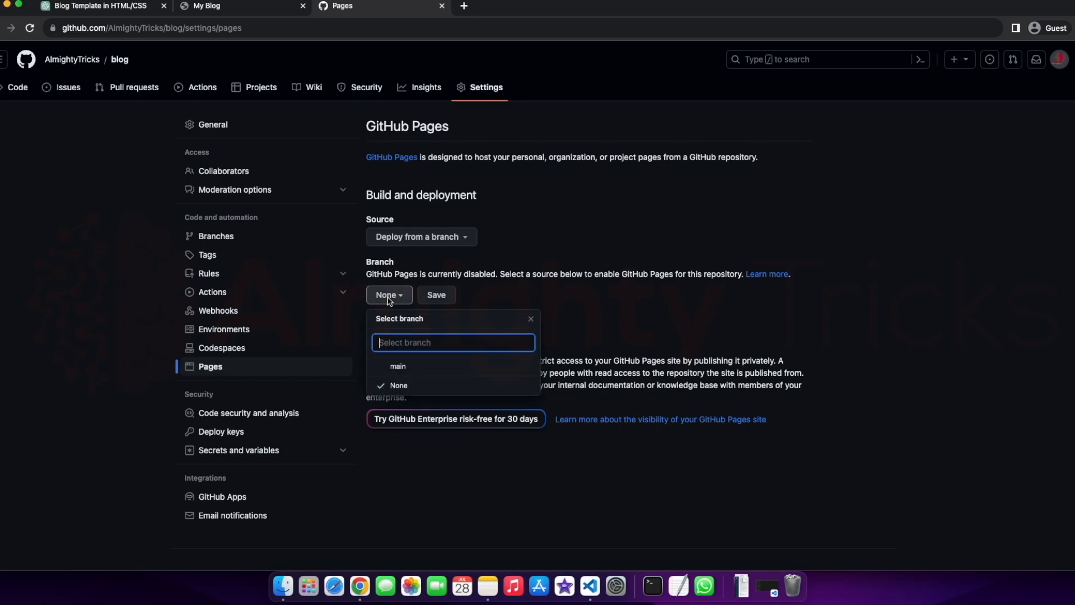
left_click(407, 367)
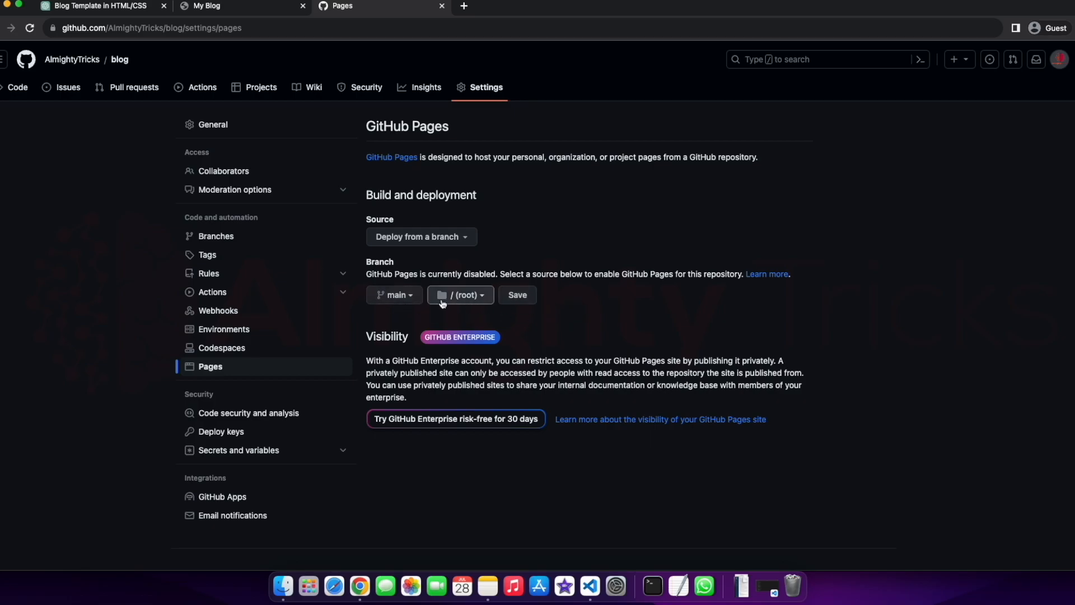
left_click(519, 295)
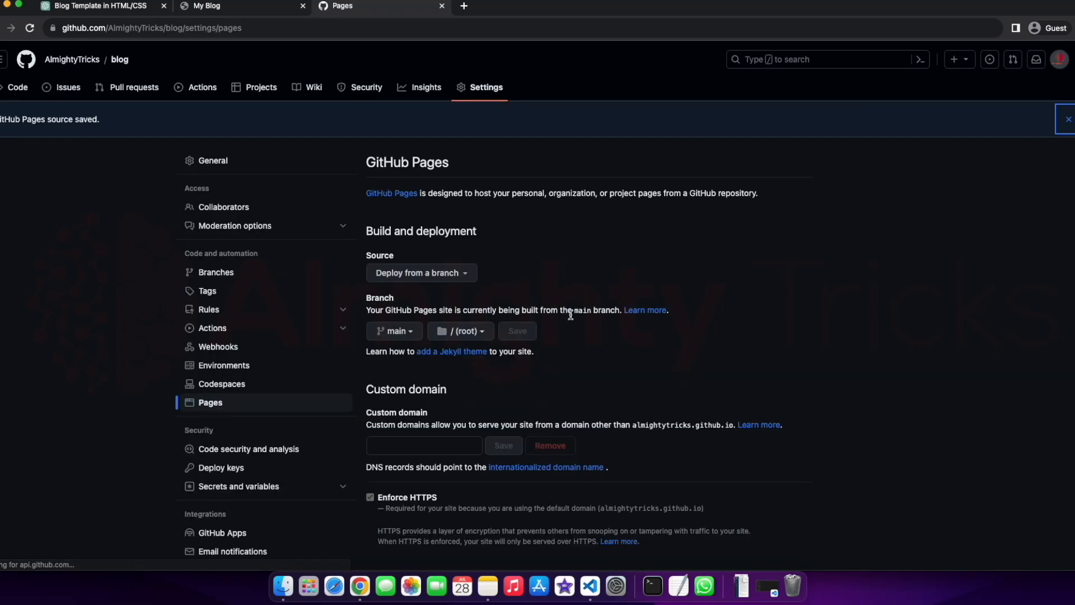
Copy the default domain almightytricks.github.io from the custom domain description in the Pages settings
scroll(751, 343, "down", 1)
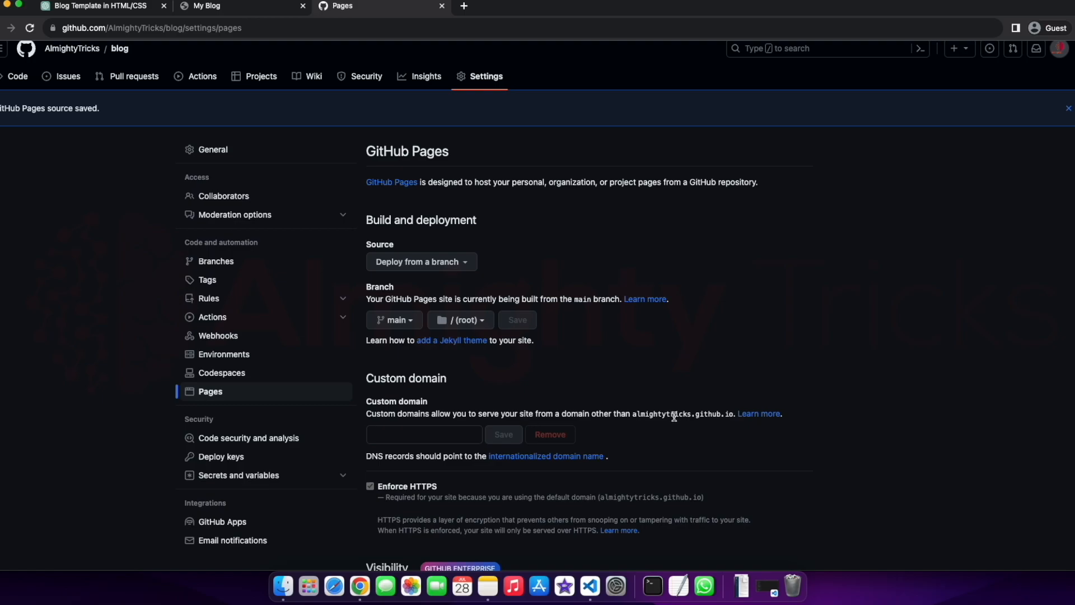
left_click_drag(633, 415, 733, 414)
right_click(706, 412)
key("Return")
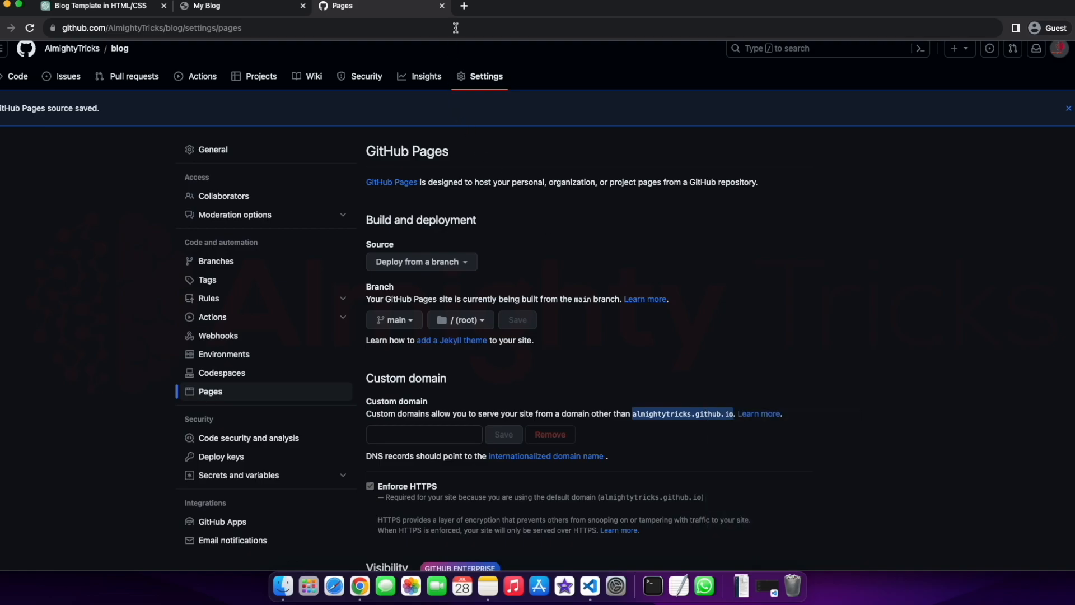
Open the published site at almightytricks.github.io/blog in a new browser tab
left_click(463, 5)
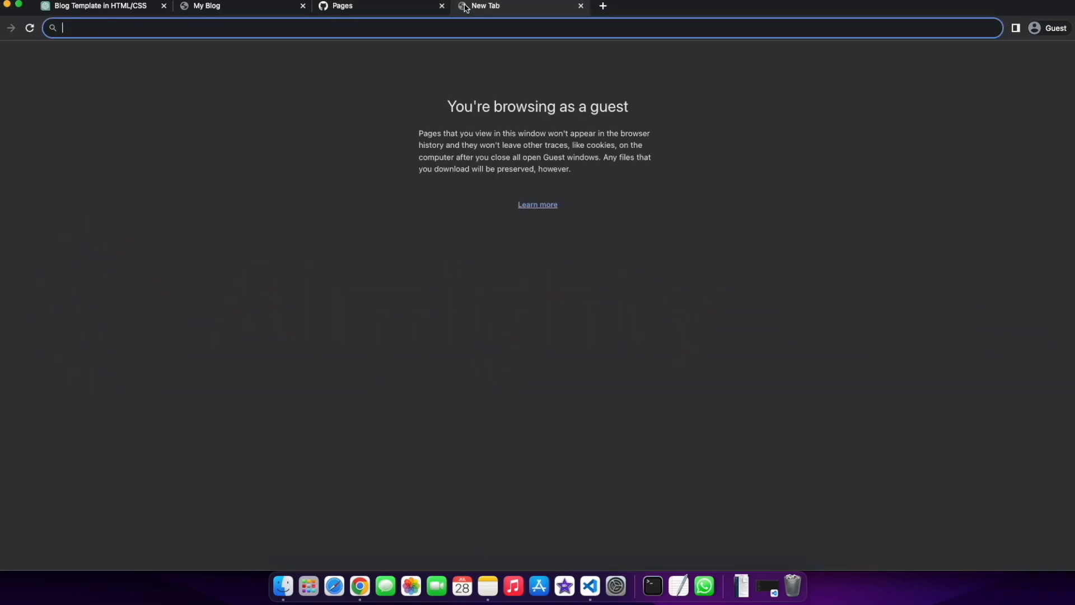
key("super+v")
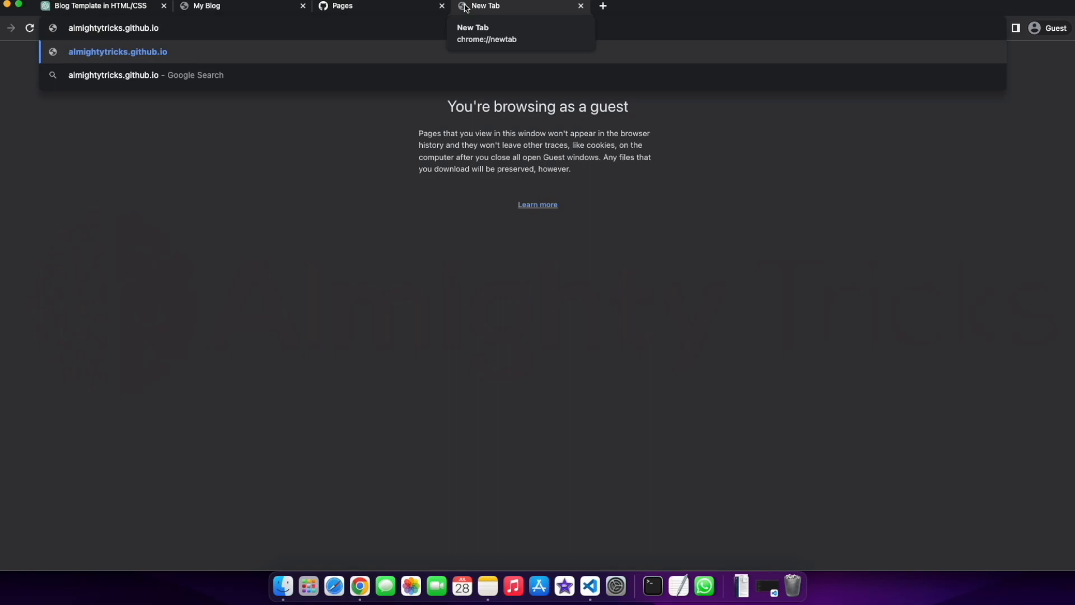
type("/")
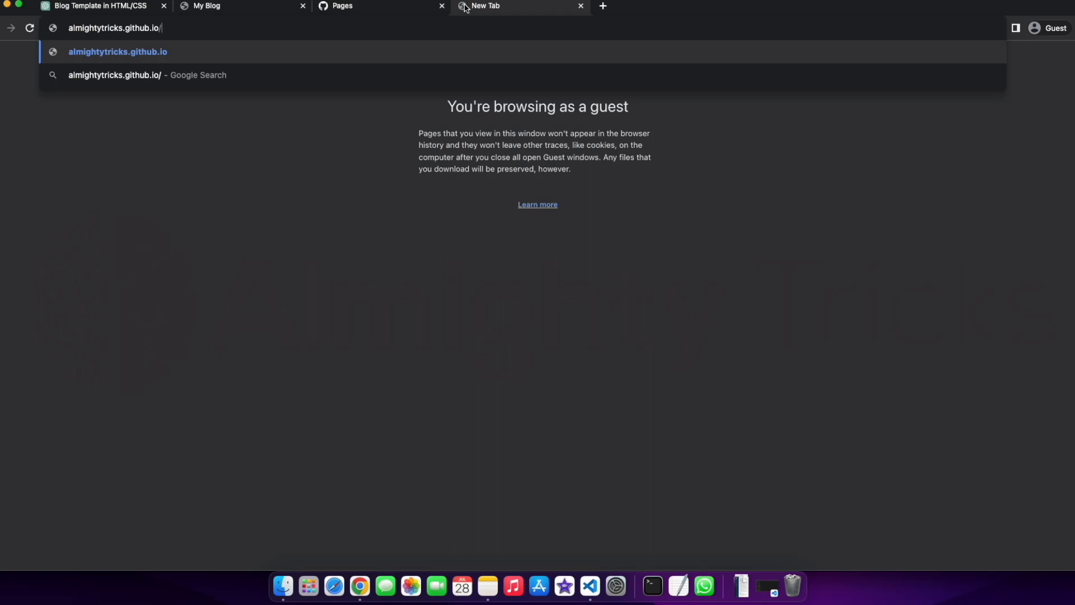
type("blog")
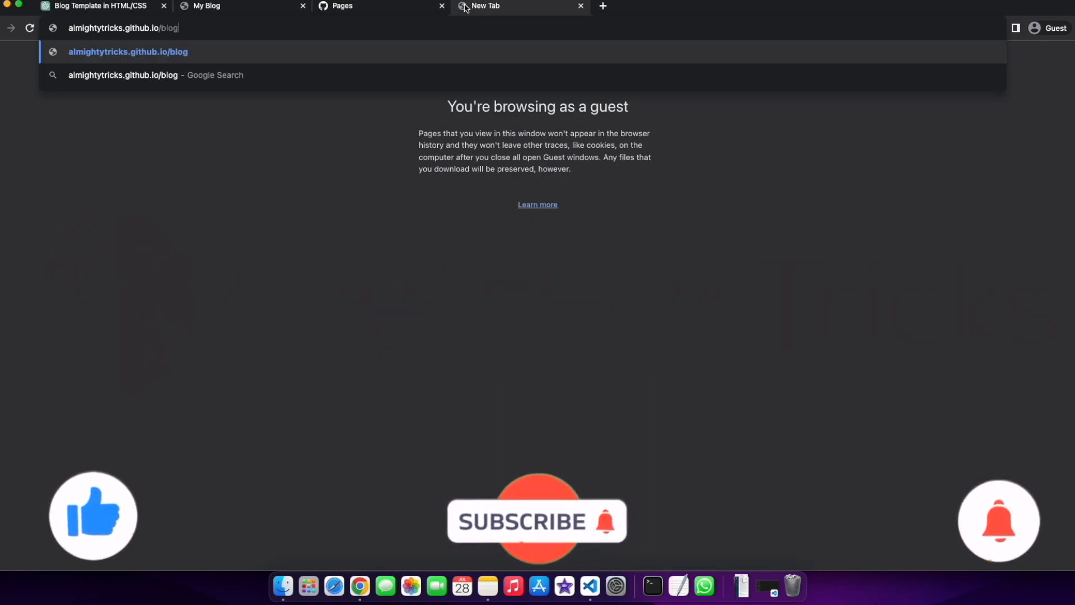
key("Return")
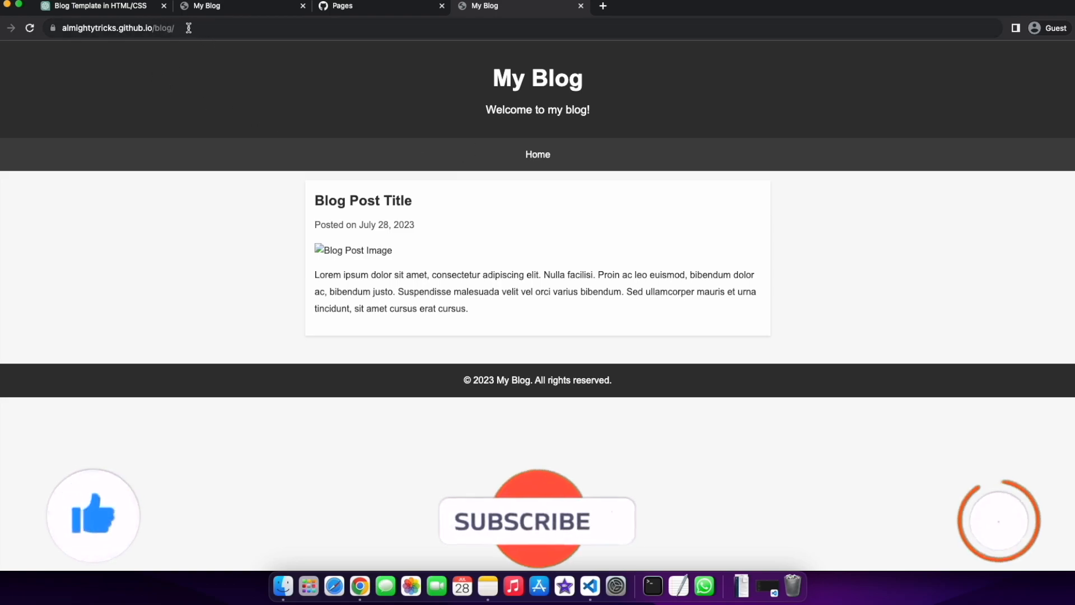
left_click(100, 28)
left_click(183, 211)
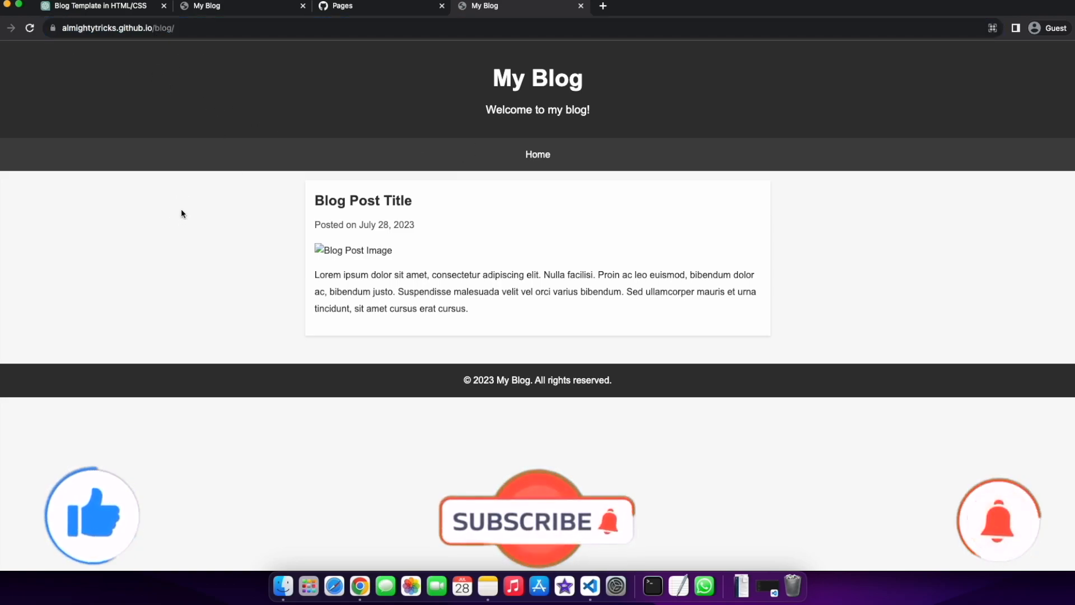